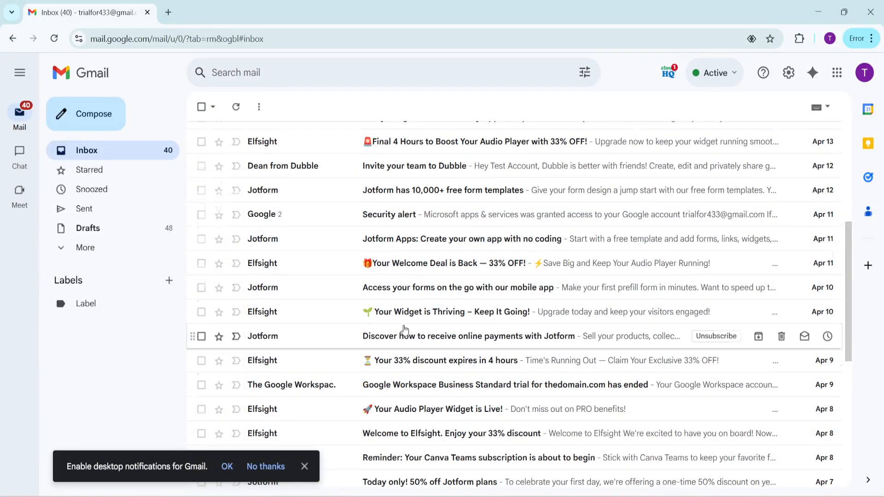
scroll(406, 331, up, 5)
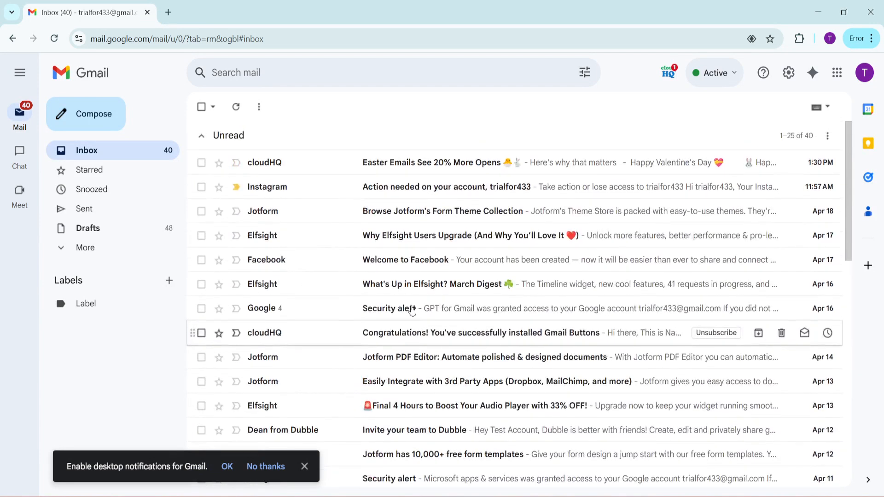
scroll(411, 309, down, 5)
scroll(411, 309, down, 5)
scroll(411, 310, down, 3)
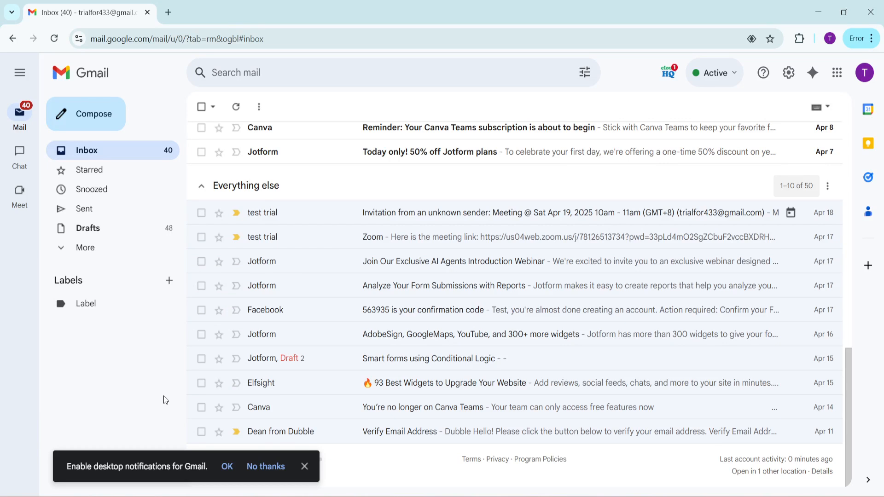
mouse_move(419, 127)
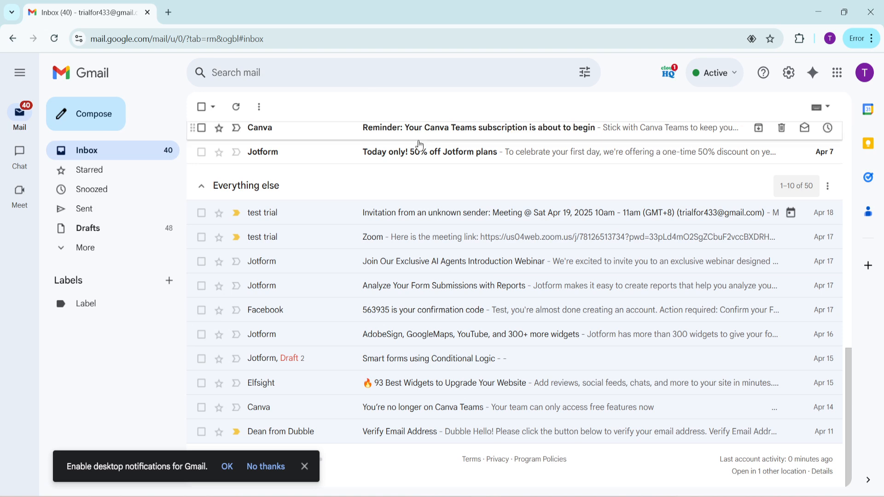
View the Sat Apr 19, 2025 meeting invitation and reveal the sender's contact card.
click(452, 213)
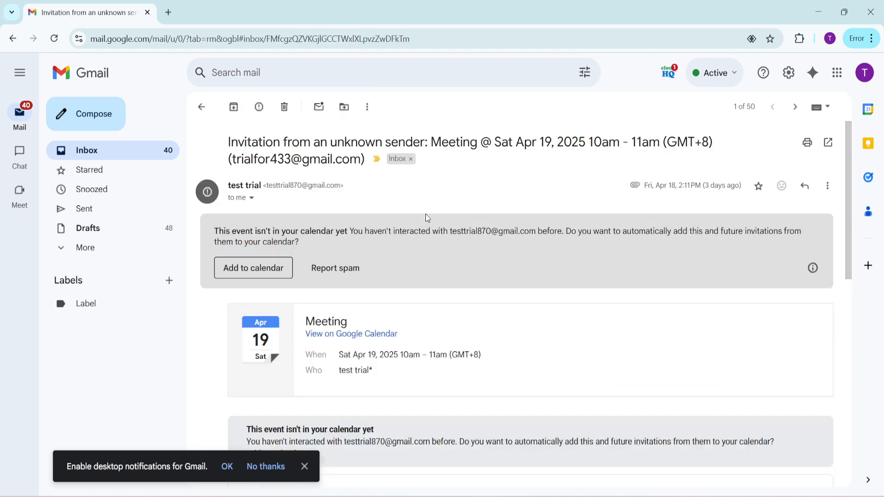